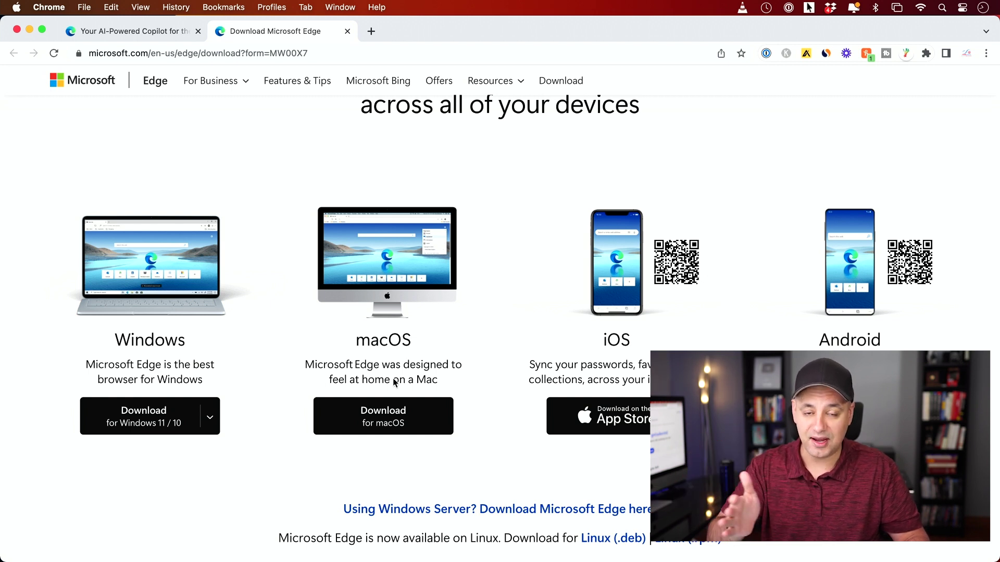
Move from Chrome to Edge and launch Bing's new chat page from the download page.
left_click(468, 381)
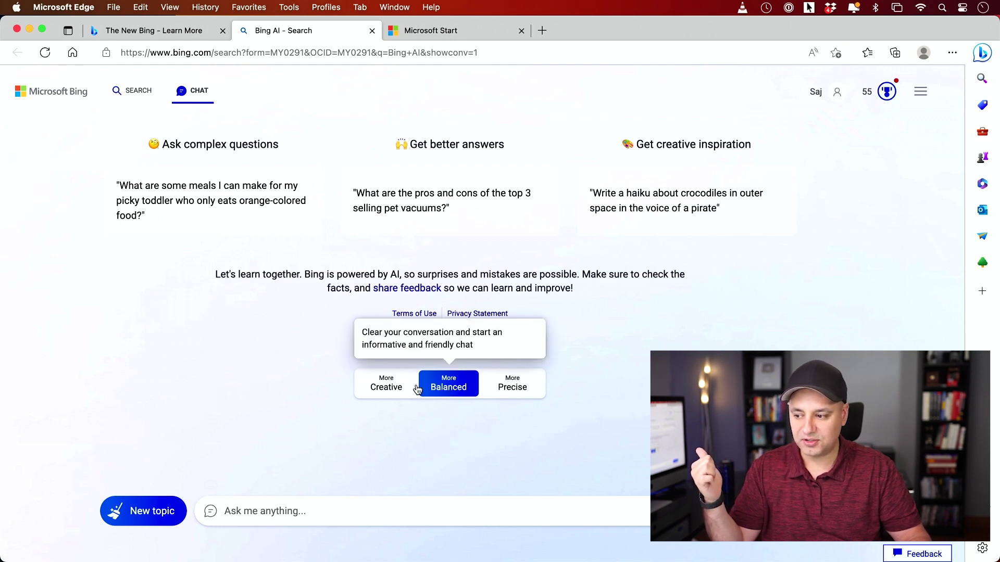
Focus the Ask me anything box and scroll down to search results and back up to Chat.
left_click(377, 508)
scroll(294, 500, "down", 5)
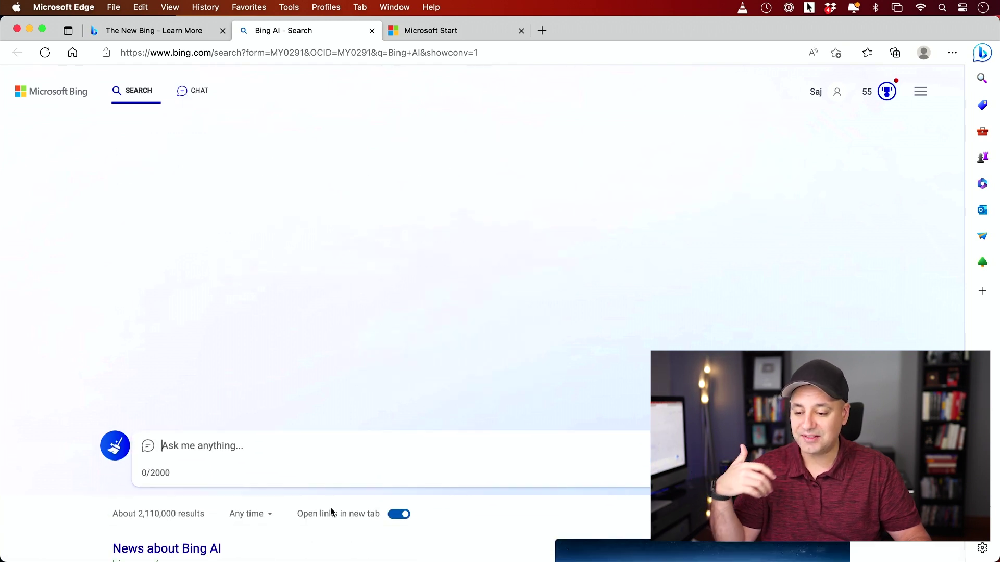
scroll(235, 416, "up", 5)
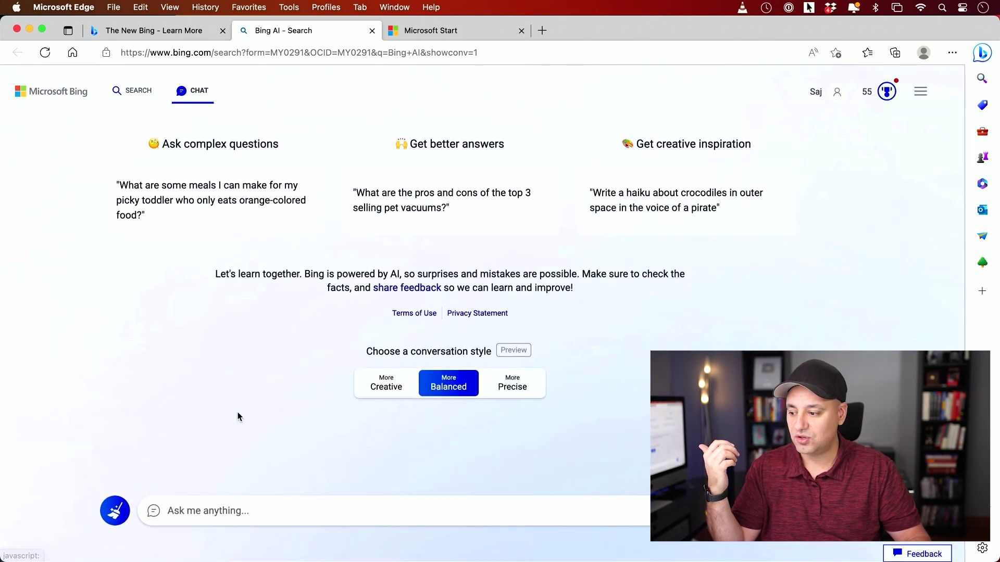
Send Bing the prompt 'create me a budget for th emonth' and review its five-step answer.
left_click(263, 508)
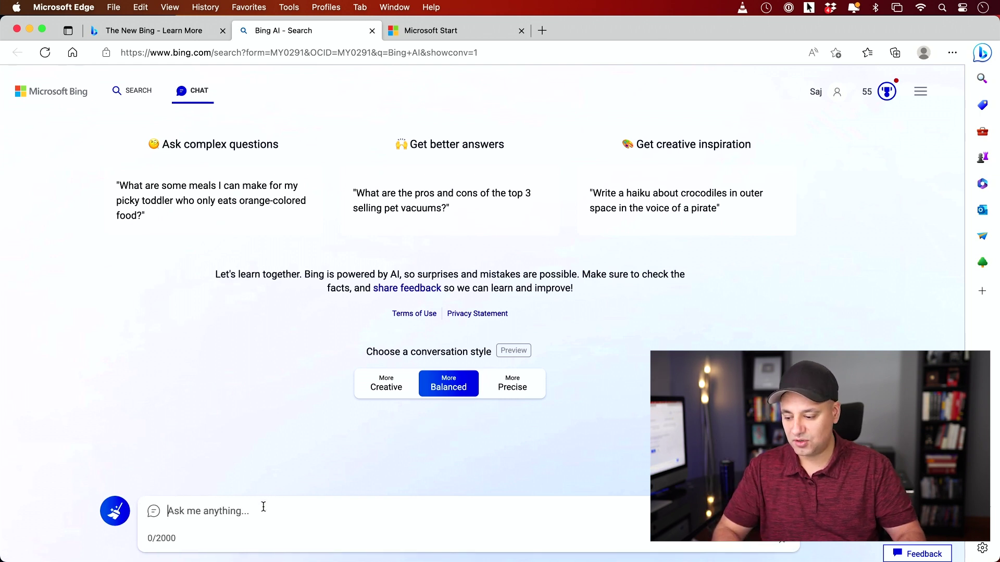
type("create ")
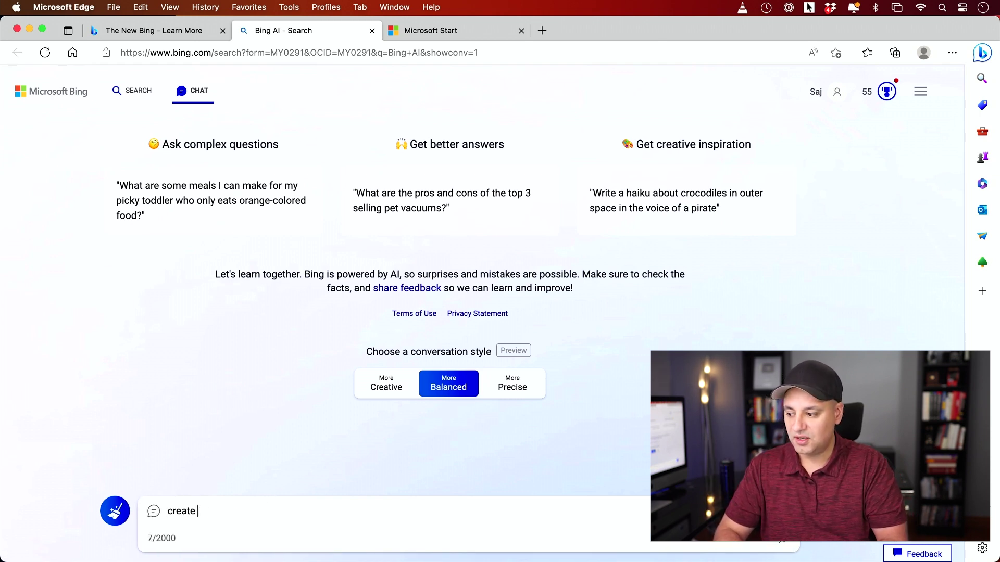
type("me a budget for th emonth")
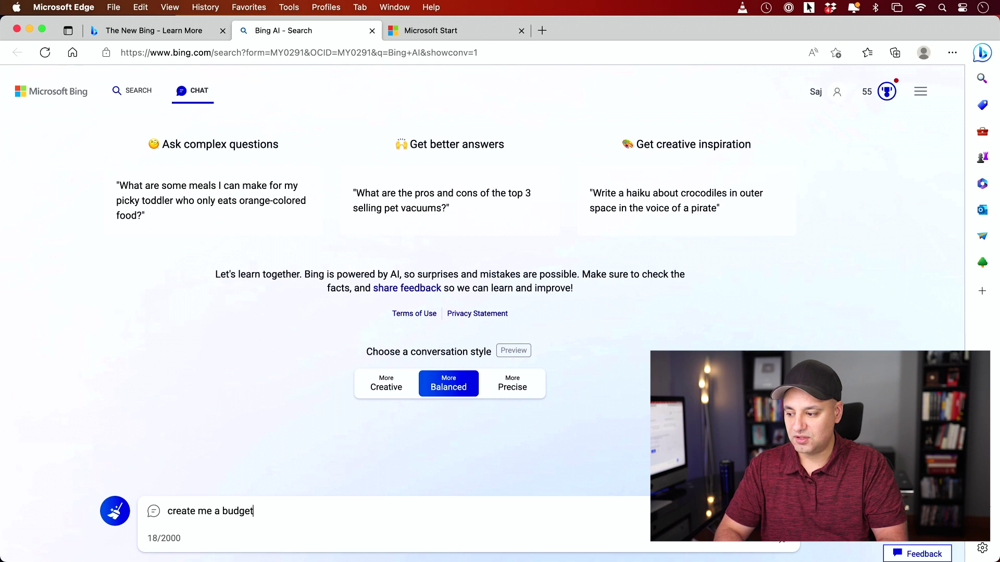
key("Return")
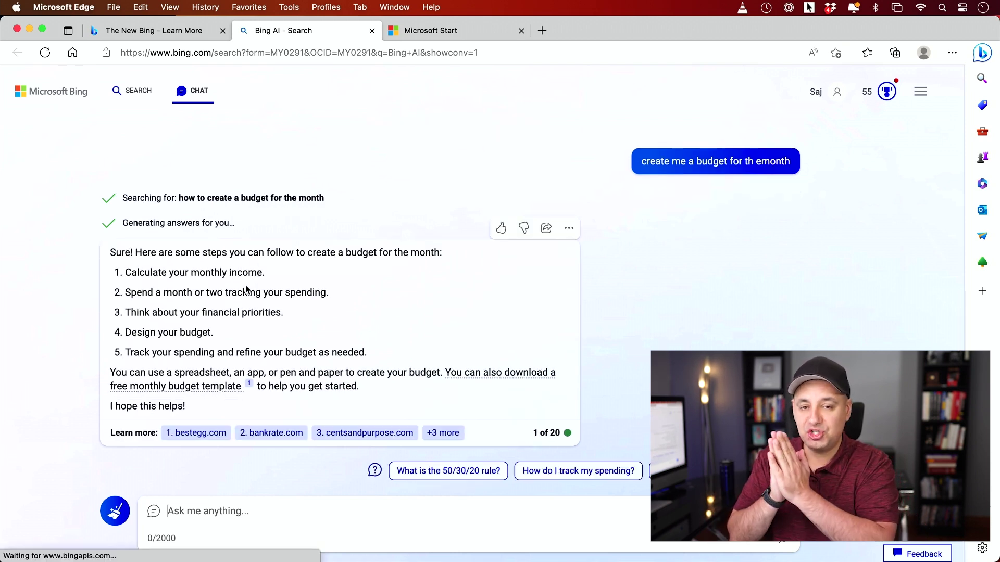
left_click(218, 334)
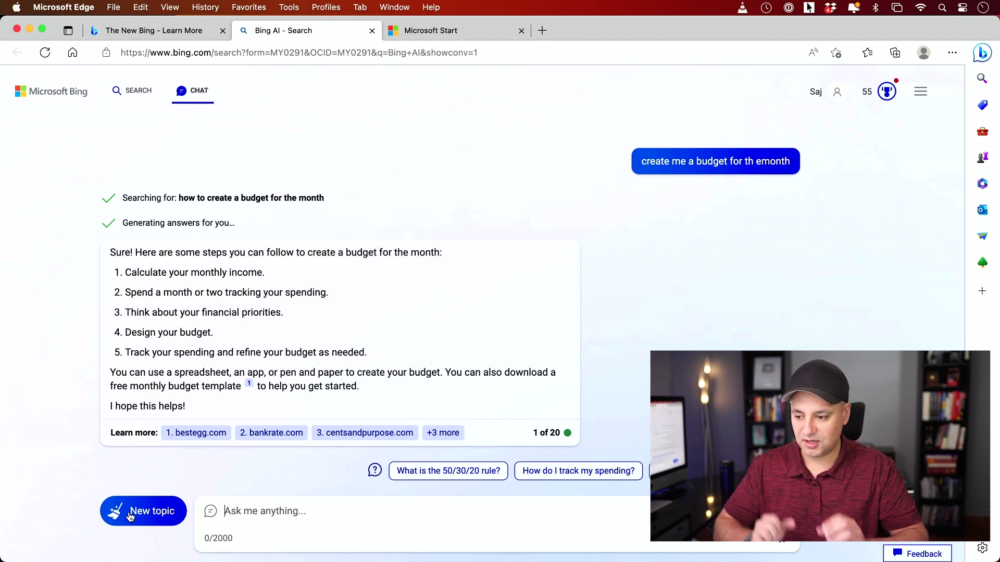
left_click(131, 515)
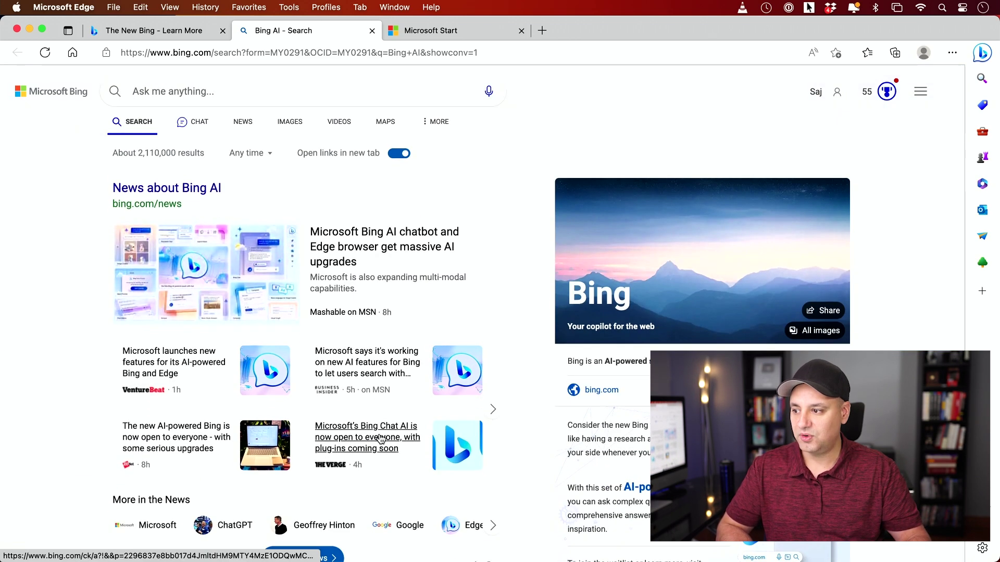
Start a new topic, then open the Bing sidebar next to the search results.
left_click(250, 512)
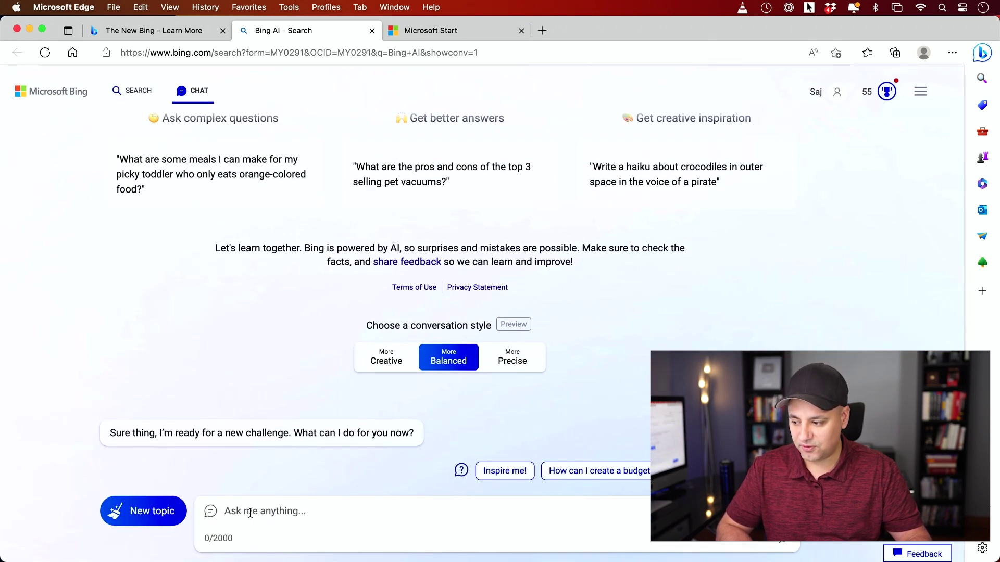
scroll(247, 512, "up", 5)
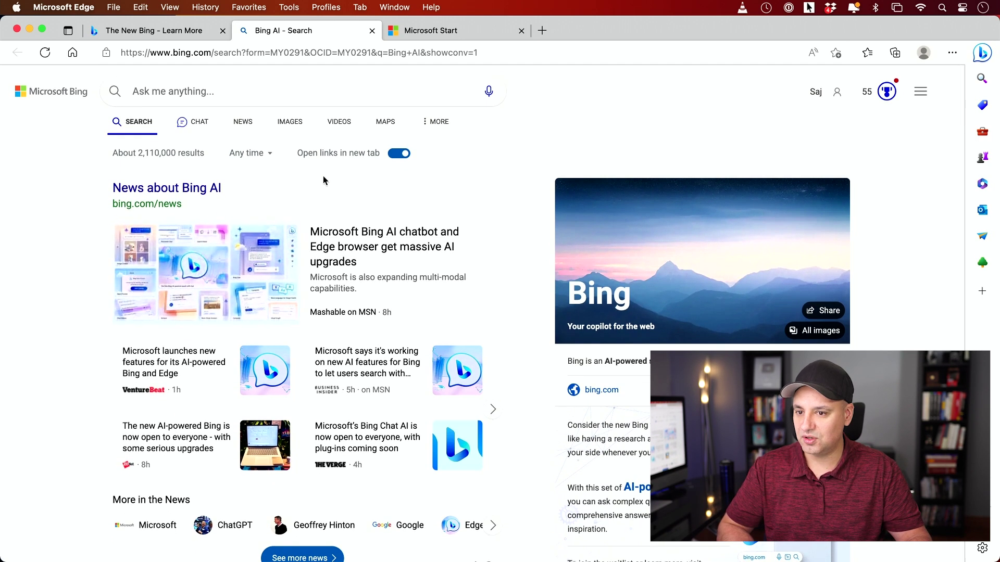
left_click(983, 54)
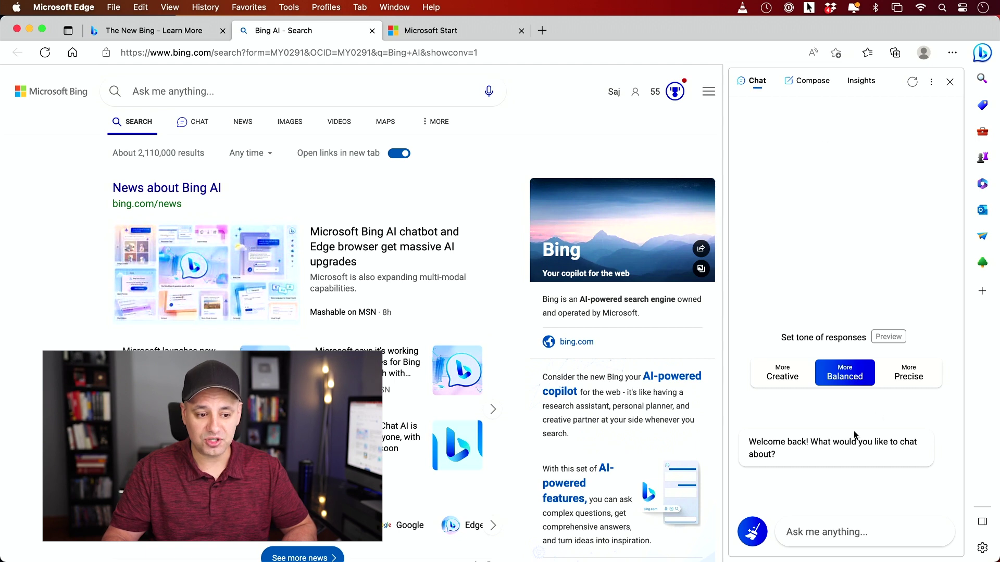
Browse the sidebar's Compose pane: prompt, tone, format, length and a casual blog-post draft on AI.
left_click(819, 84)
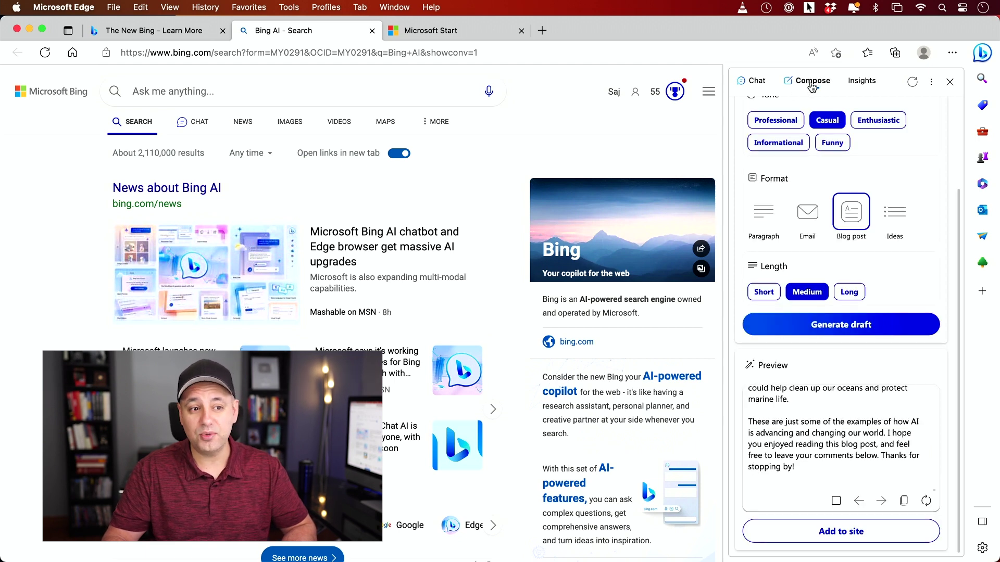
scroll(877, 185, "up", 2)
scroll(877, 183, "up", 2)
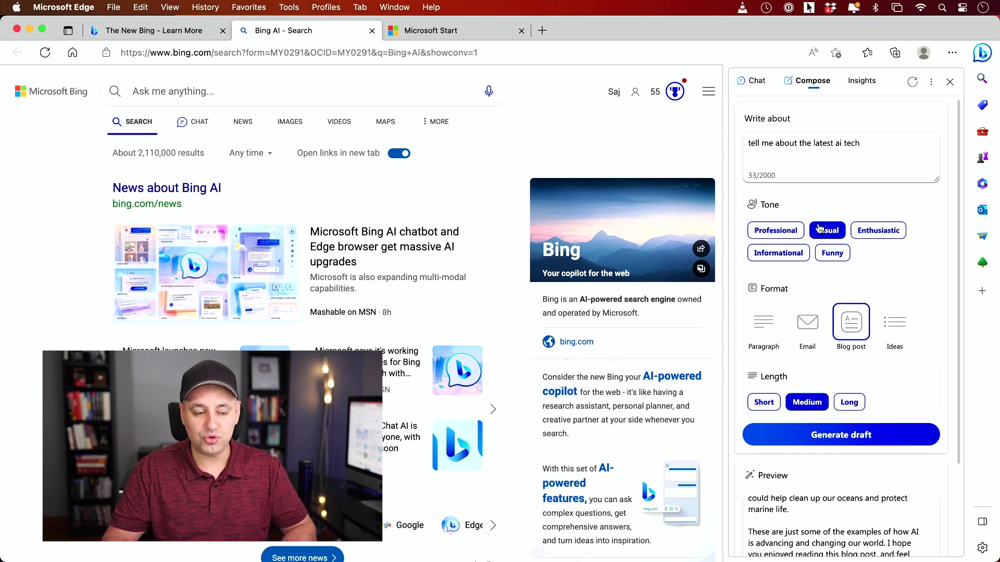
scroll(833, 240, "down", 3)
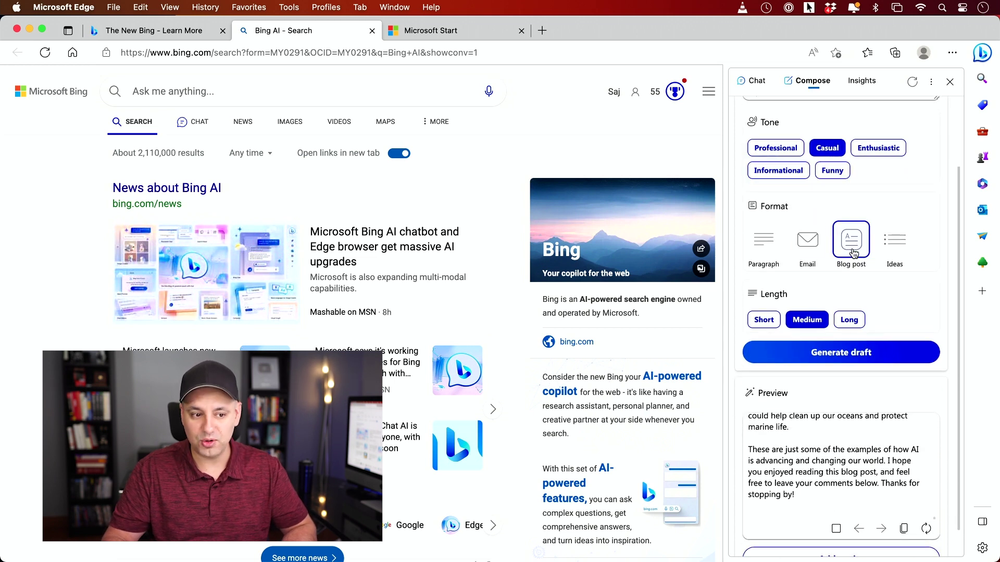
scroll(816, 253, "down", 1)
scroll(812, 322, "down", 1)
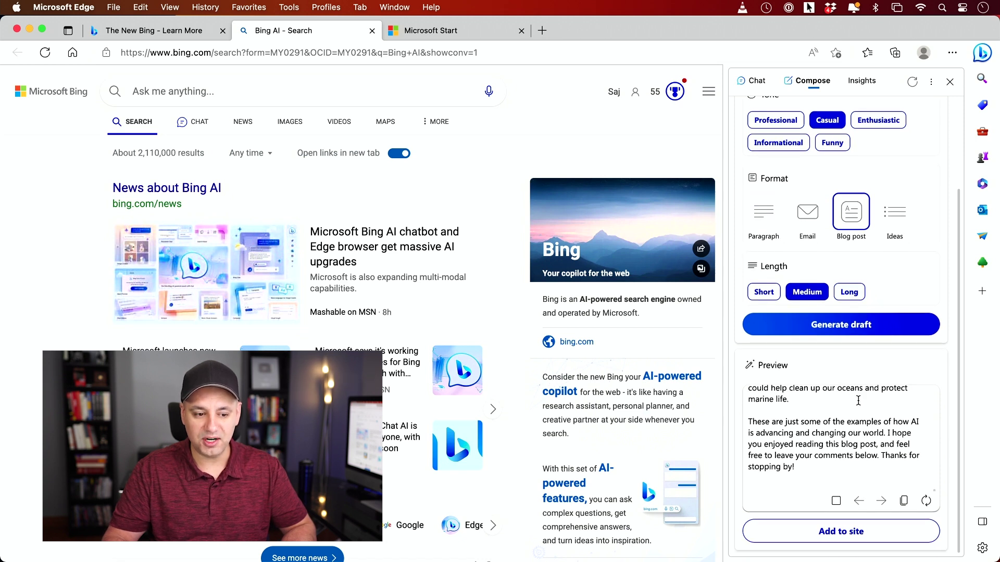
scroll(886, 442, "up", 5)
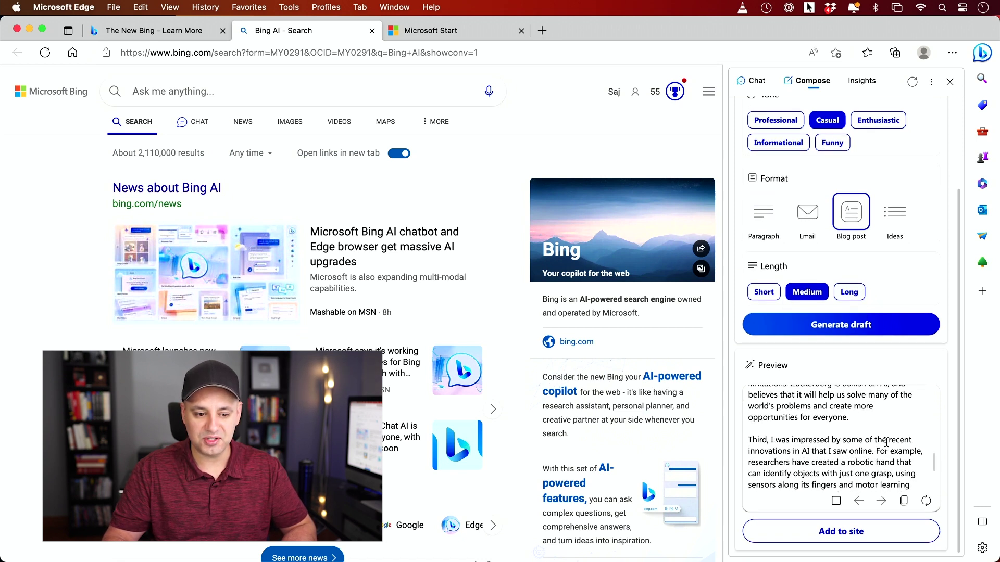
scroll(886, 442, "up", 6)
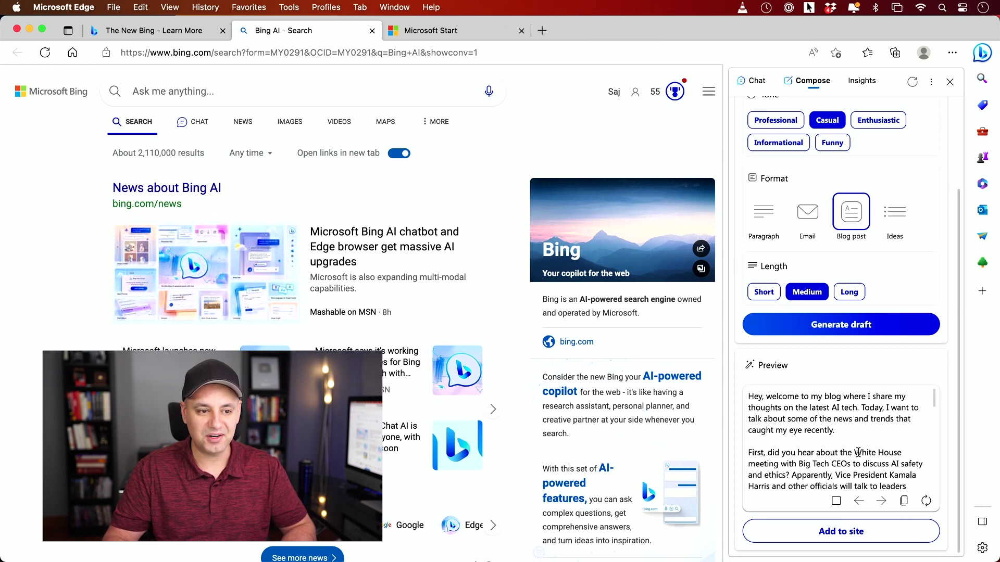
scroll(525, 288, "up", 3)
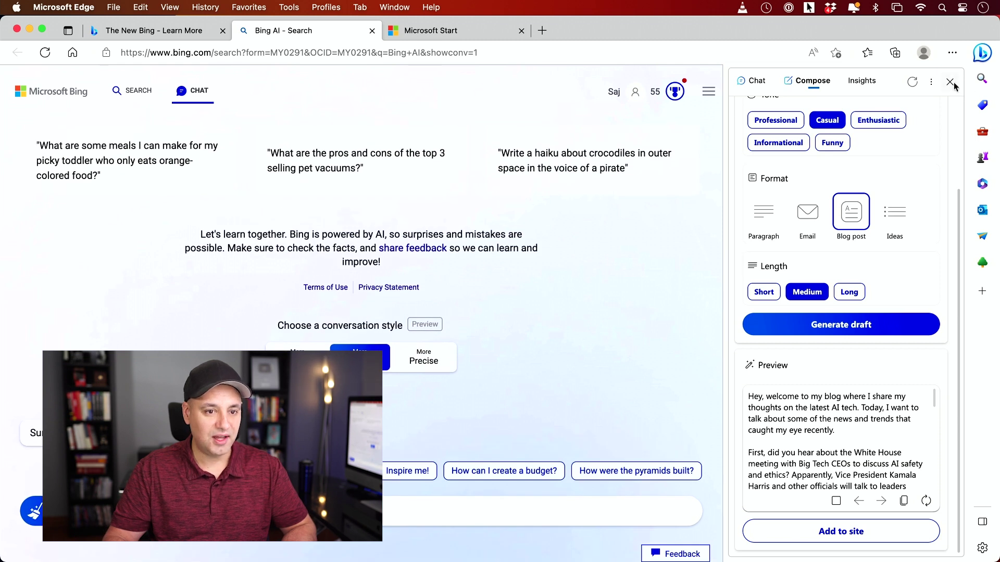
Close the sidebar, switch to Search and back to Chat, and focus the empty prompt box.
left_click(985, 54)
scroll(729, 192, "up", 3)
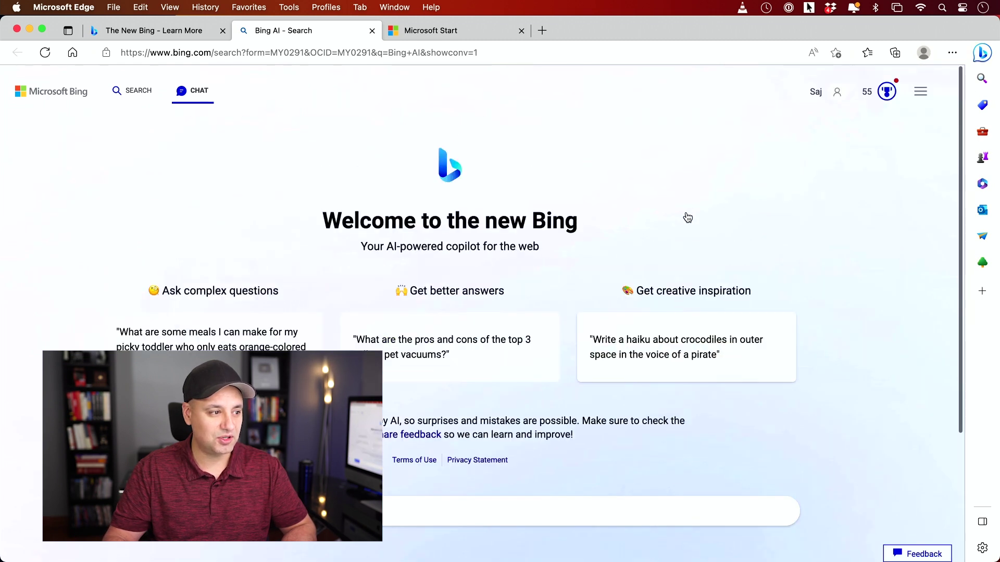
scroll(686, 214, "down", 3)
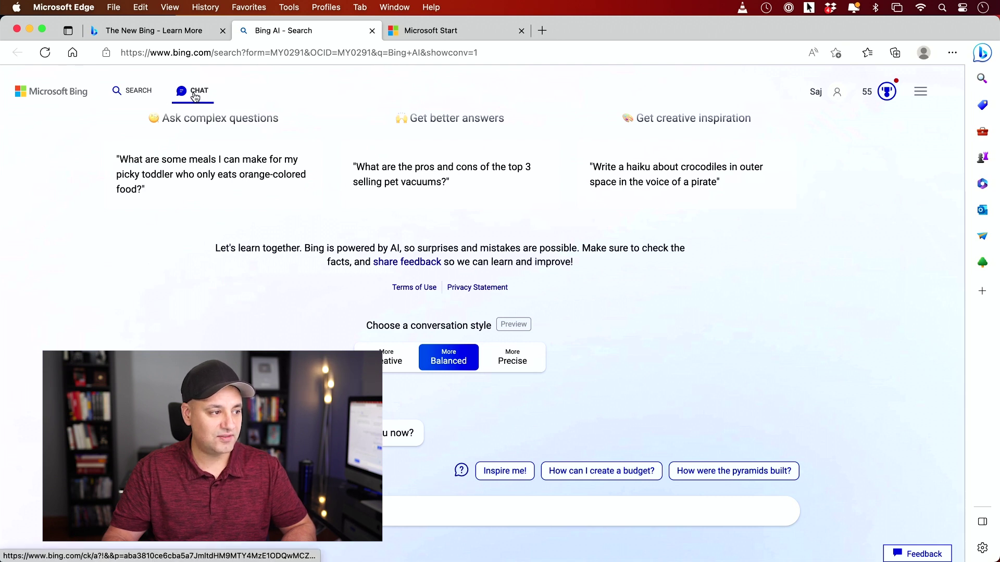
scroll(219, 149, "up", 3)
left_click(132, 94)
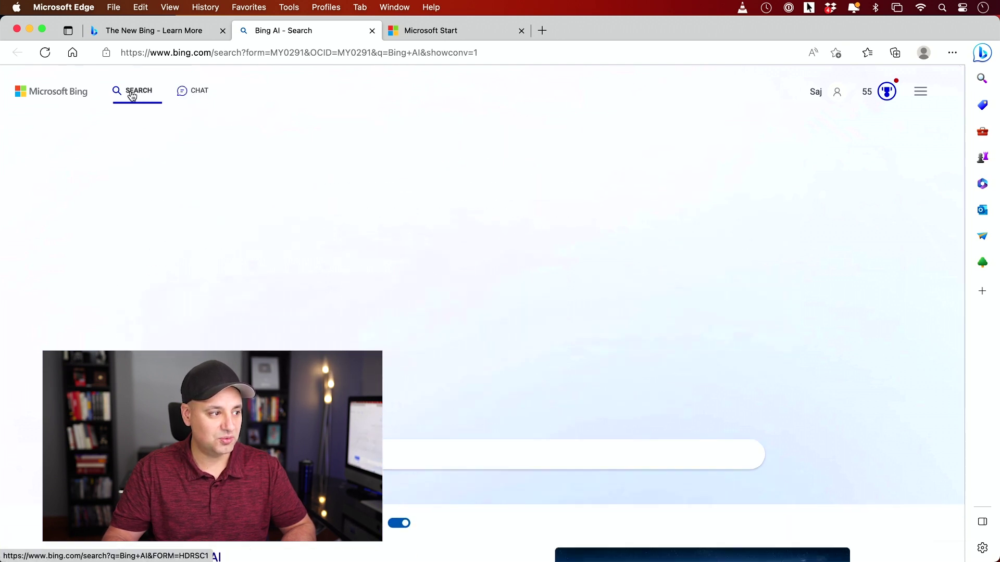
scroll(224, 143, "up", 3)
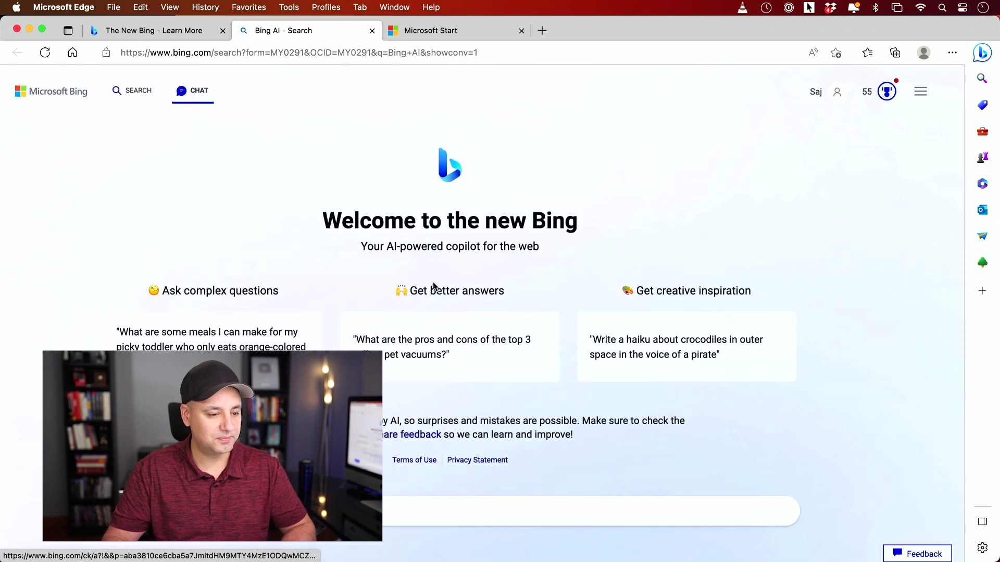
left_click(782, 543)
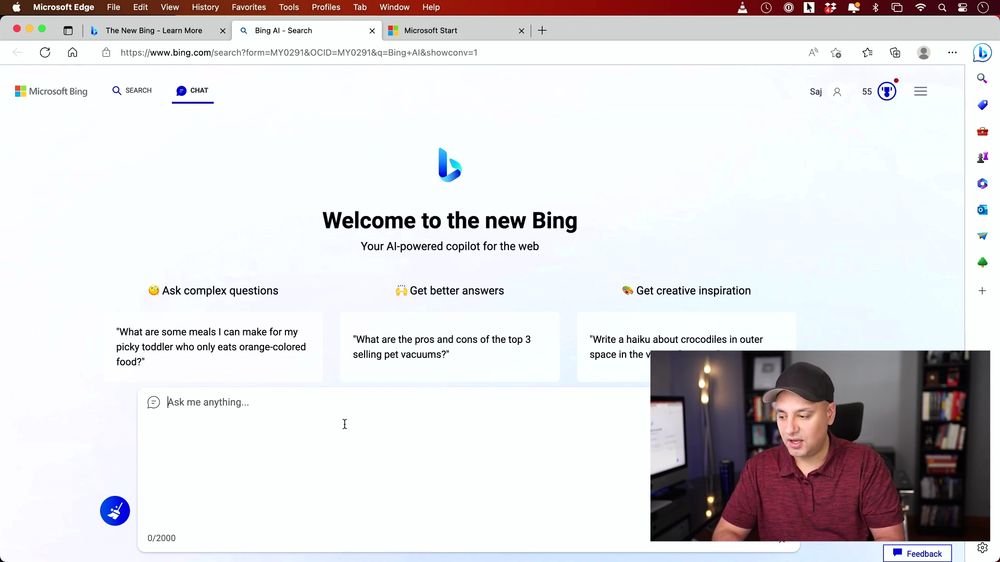
Send 'can you help me start a business' and pick the follow-up about finding a business idea.
type("can you help me s")
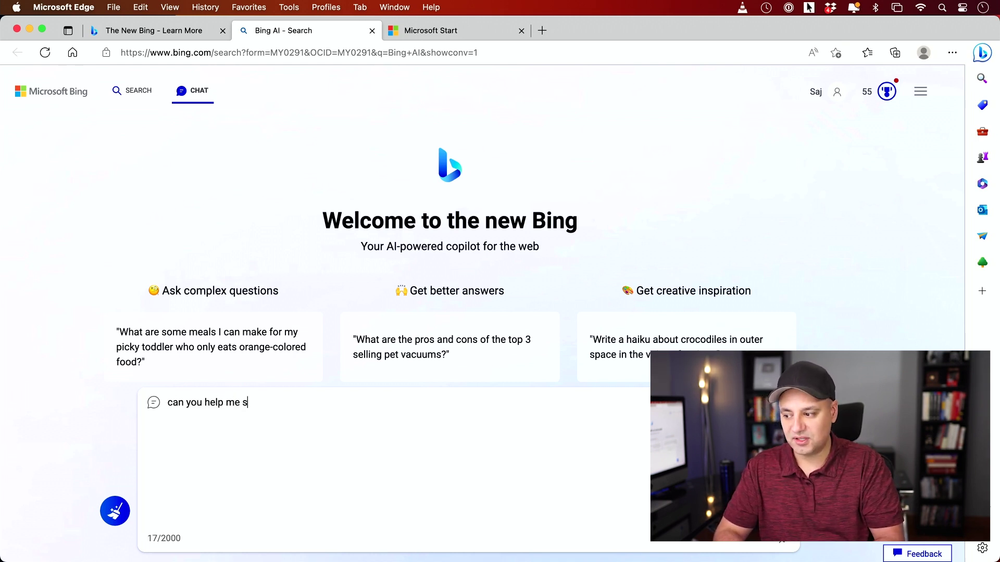
type("ta")
key("Tab")
key("Return")
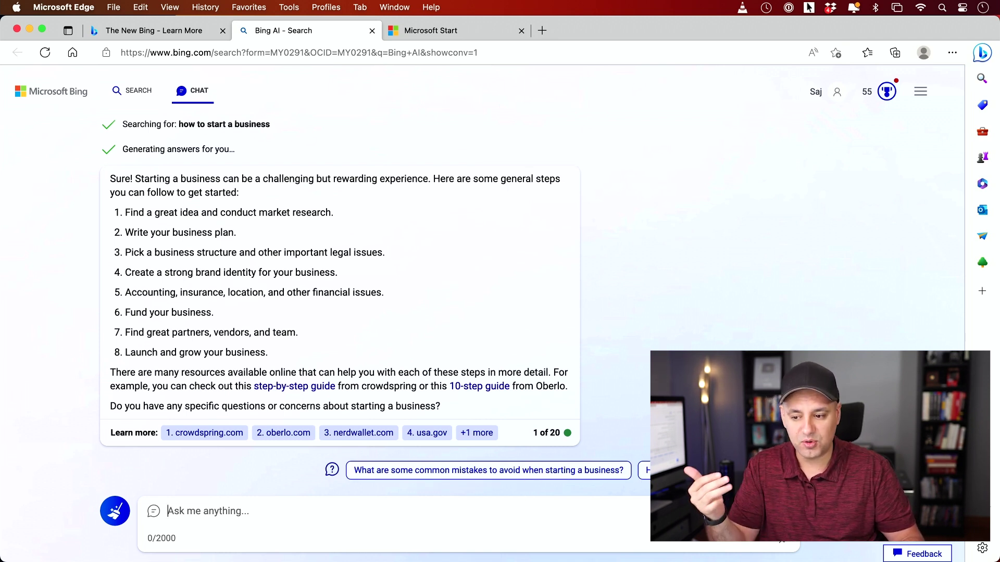
left_click(646, 471)
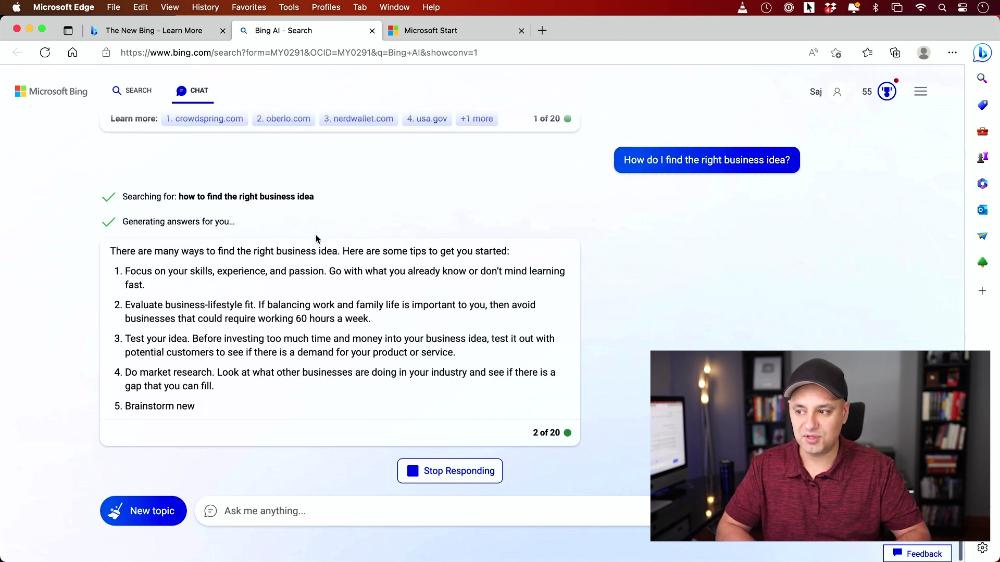
Scroll up through Bing's tips on finding the right business idea.
scroll(315, 237, "up", 5)
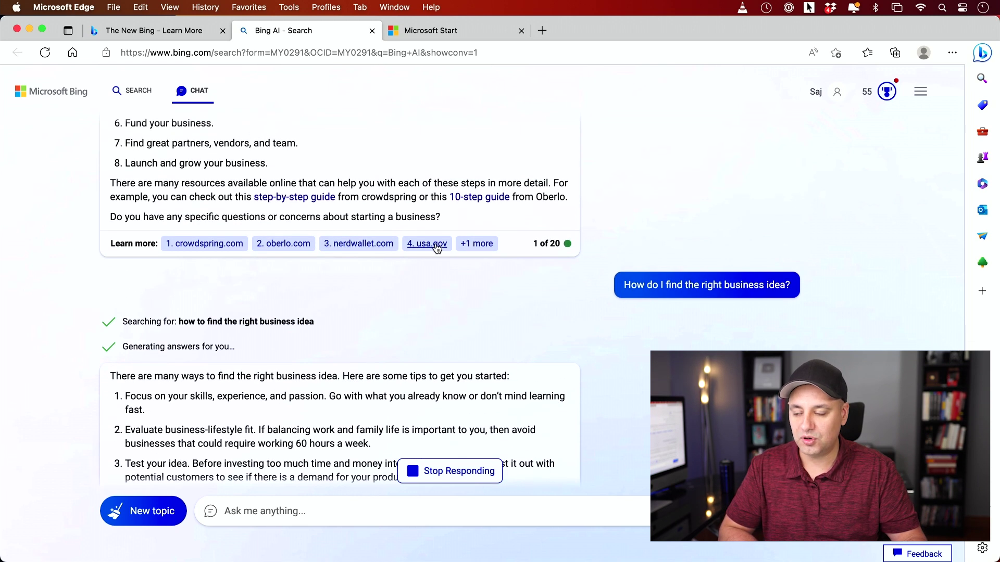